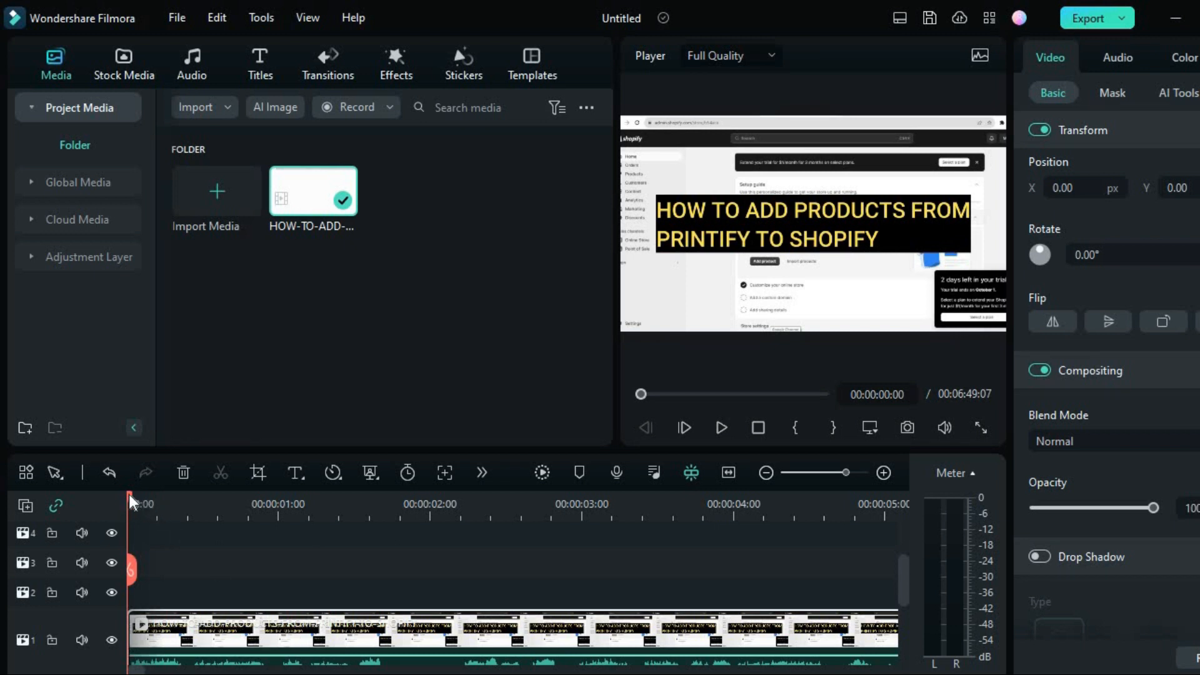
Move the timeline playhead to 00:00:06:17 in the video clip
drag(129, 494, 363, 527)
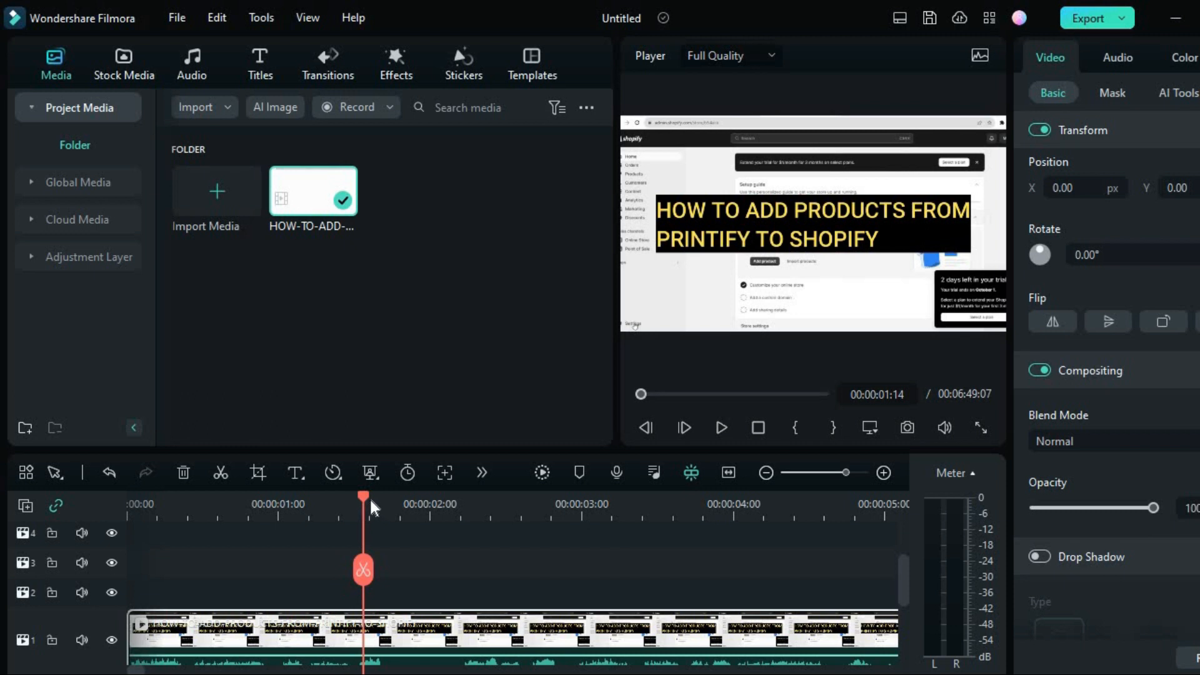
drag(460, 516, 265, 505)
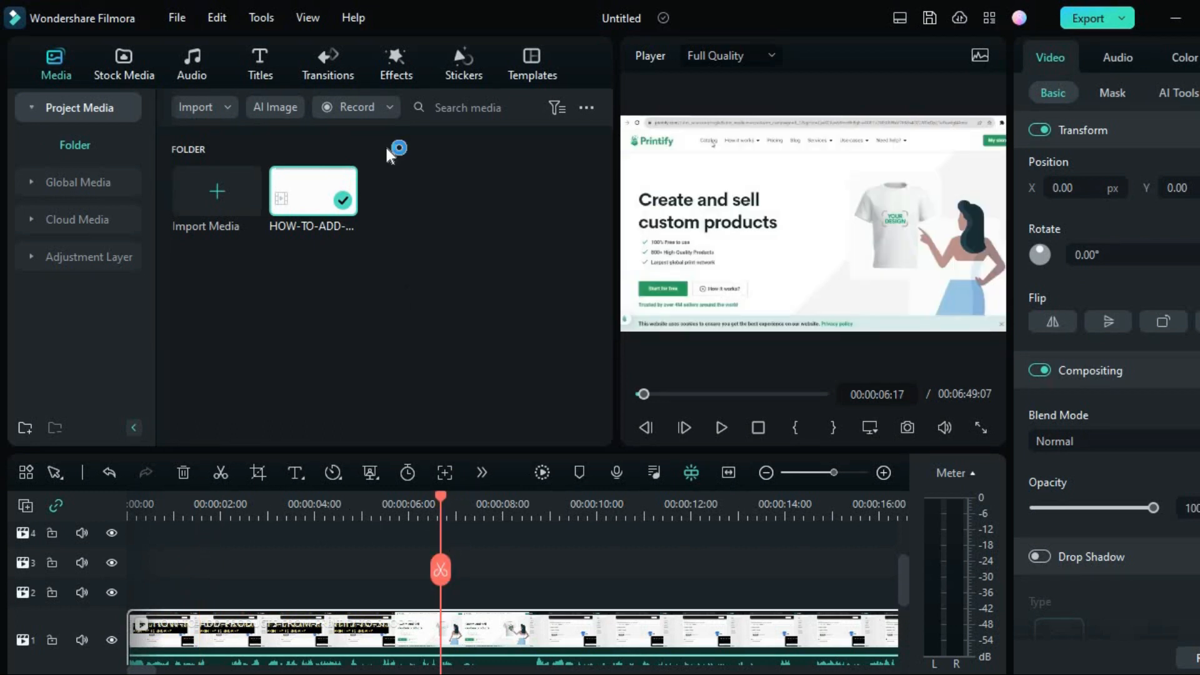
Browse the Trending and Plain Text title presets and the list of title categories
click(262, 73)
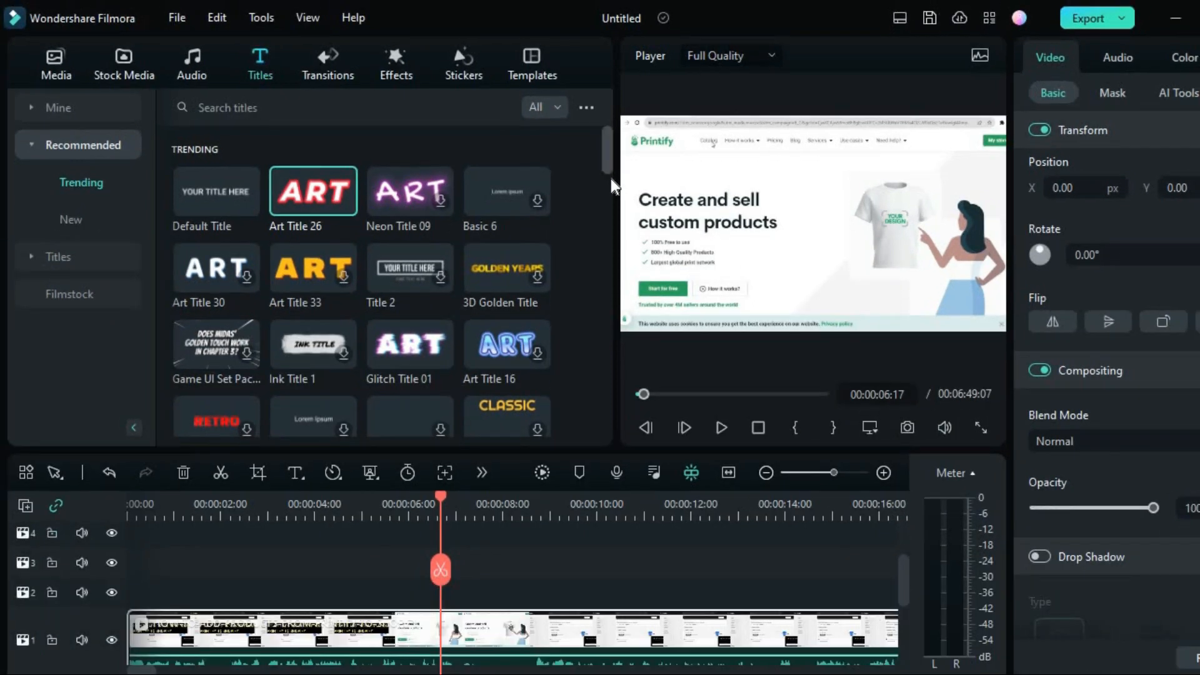
click(610, 180)
mouse_move(611, 181)
mouse_down()
mouse_move(607, 232)
mouse_move(608, 196)
mouse_up()
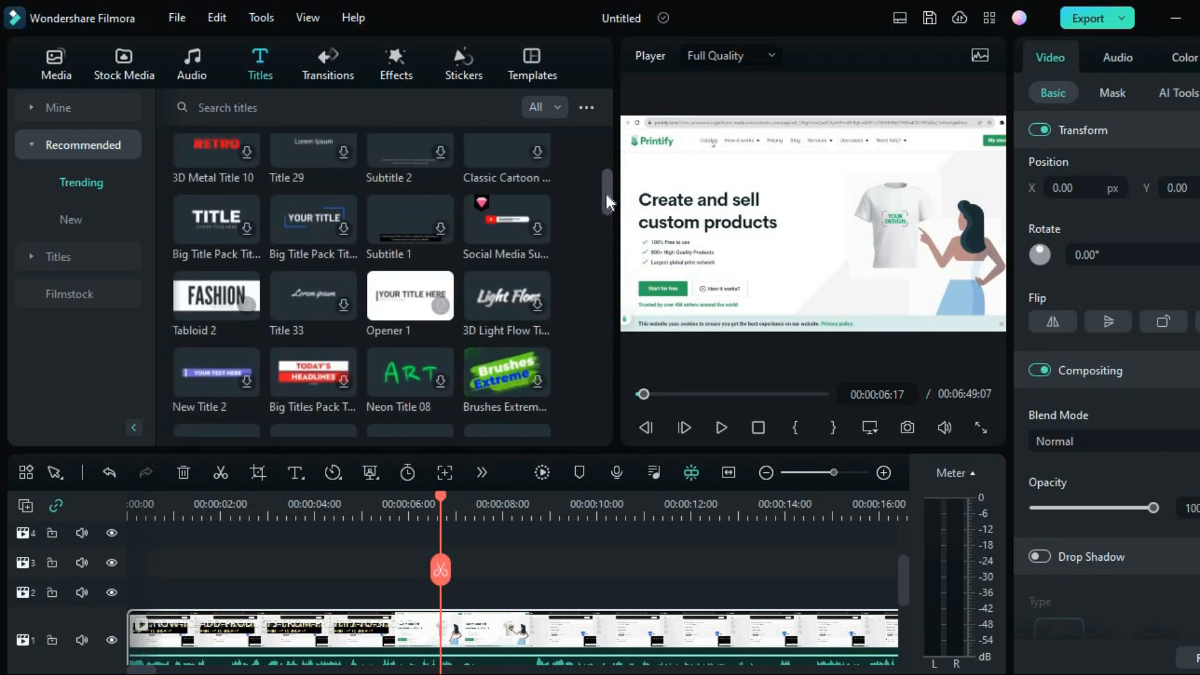
click(72, 261)
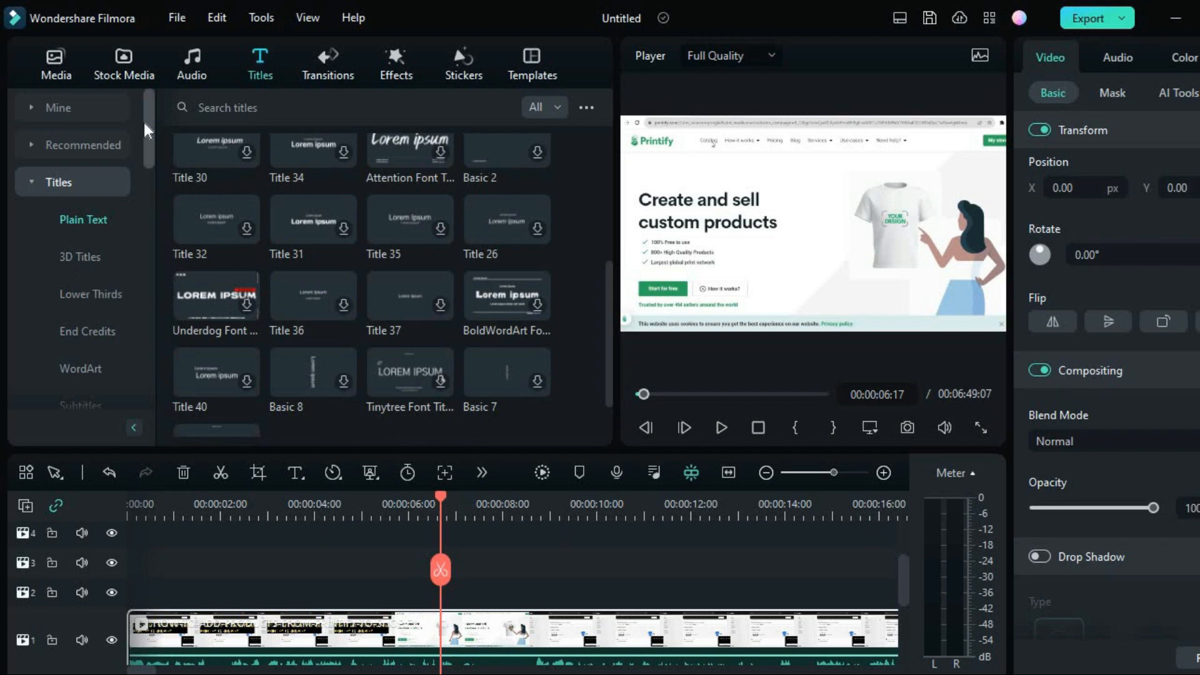
scroll(149, 138, down, 6)
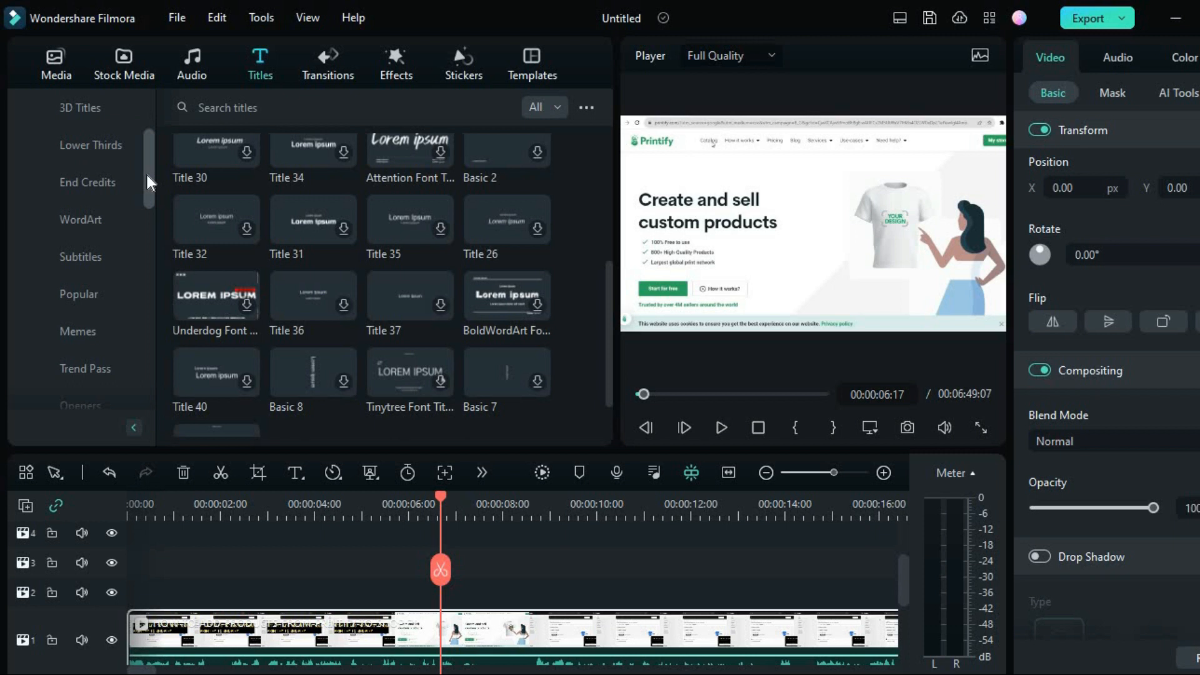
scroll(144, 209, down, 1)
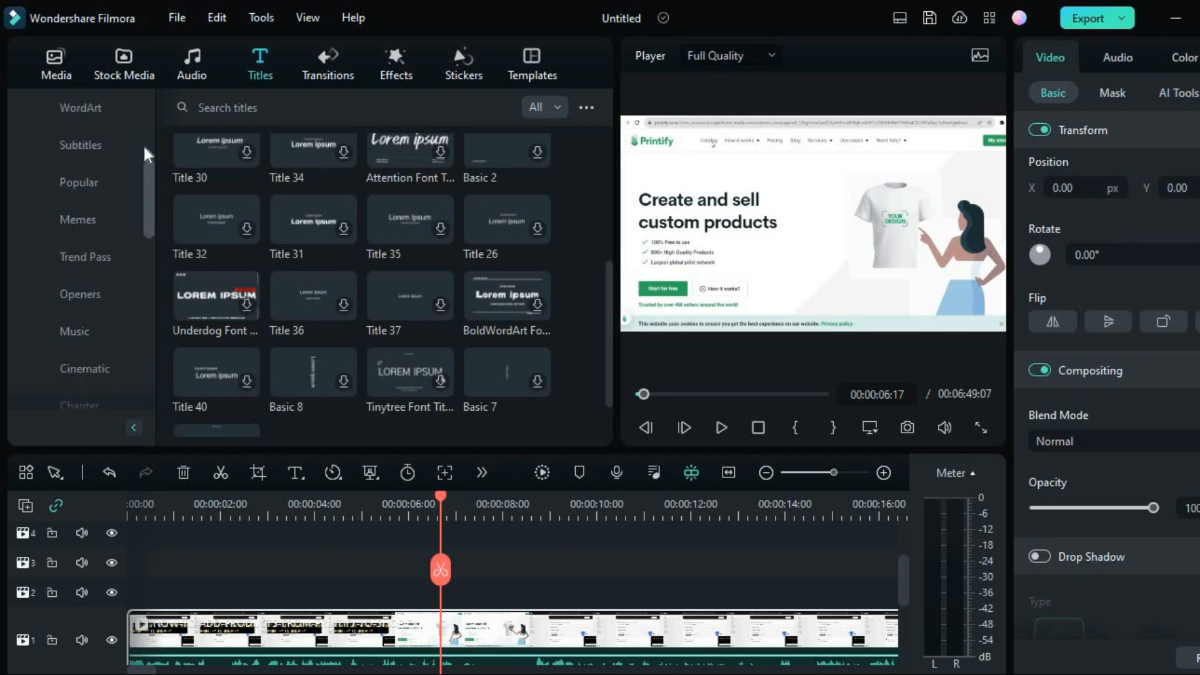
scroll(143, 144, up, 7)
click(87, 143)
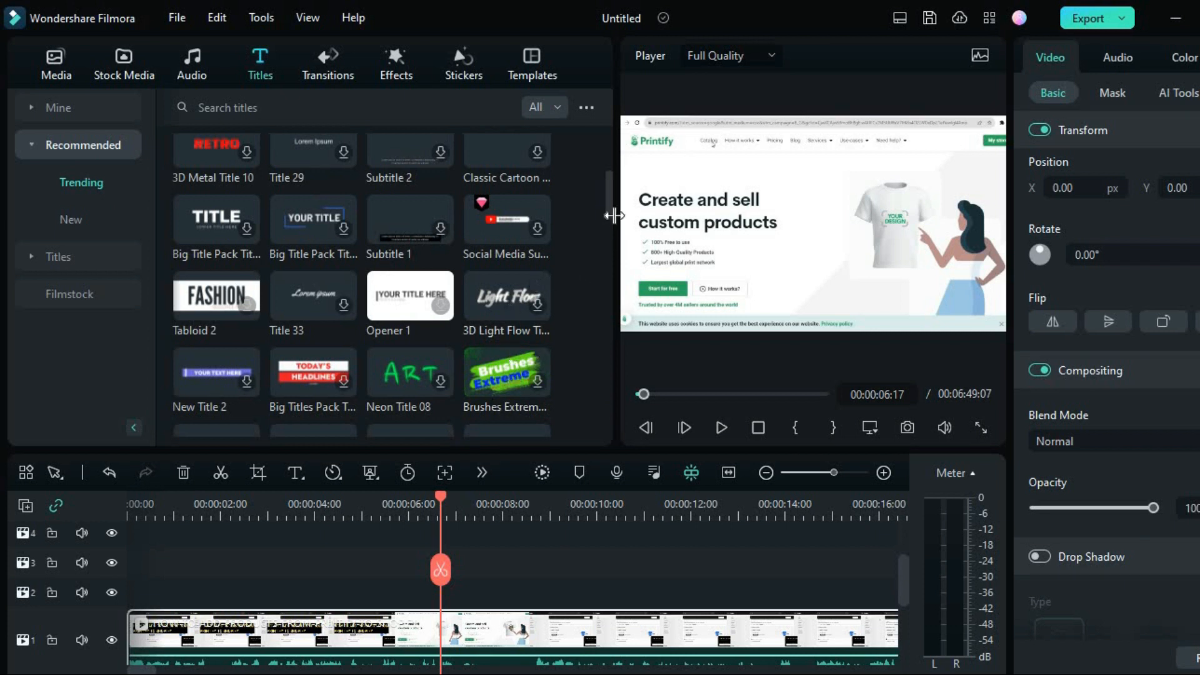
drag(609, 197, 609, 138)
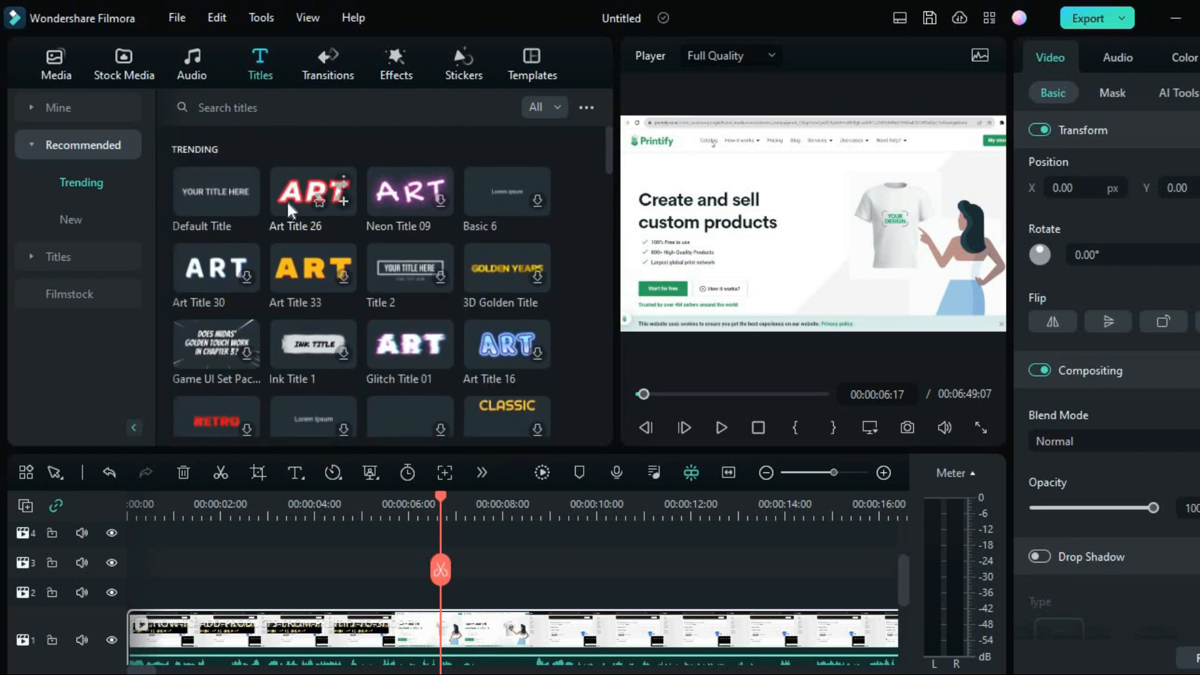
Add the Art Title 26 title on track 2 at the playhead and change its text to "Test"
drag(287, 202, 433, 584)
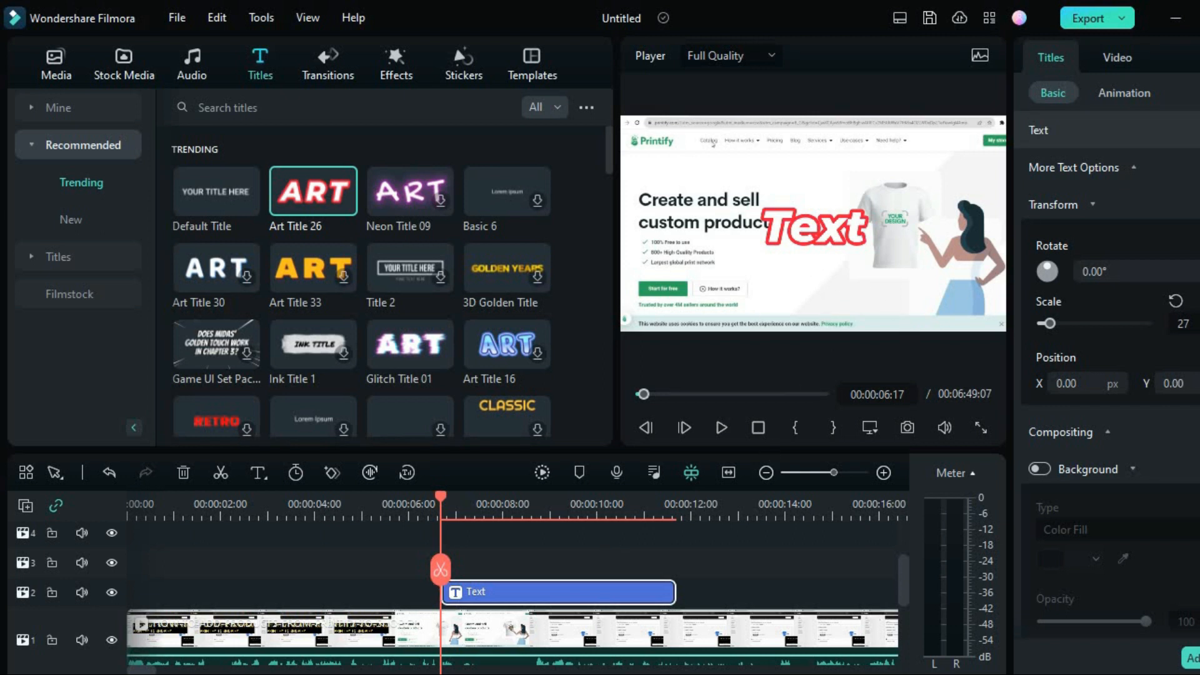
click(1060, 173)
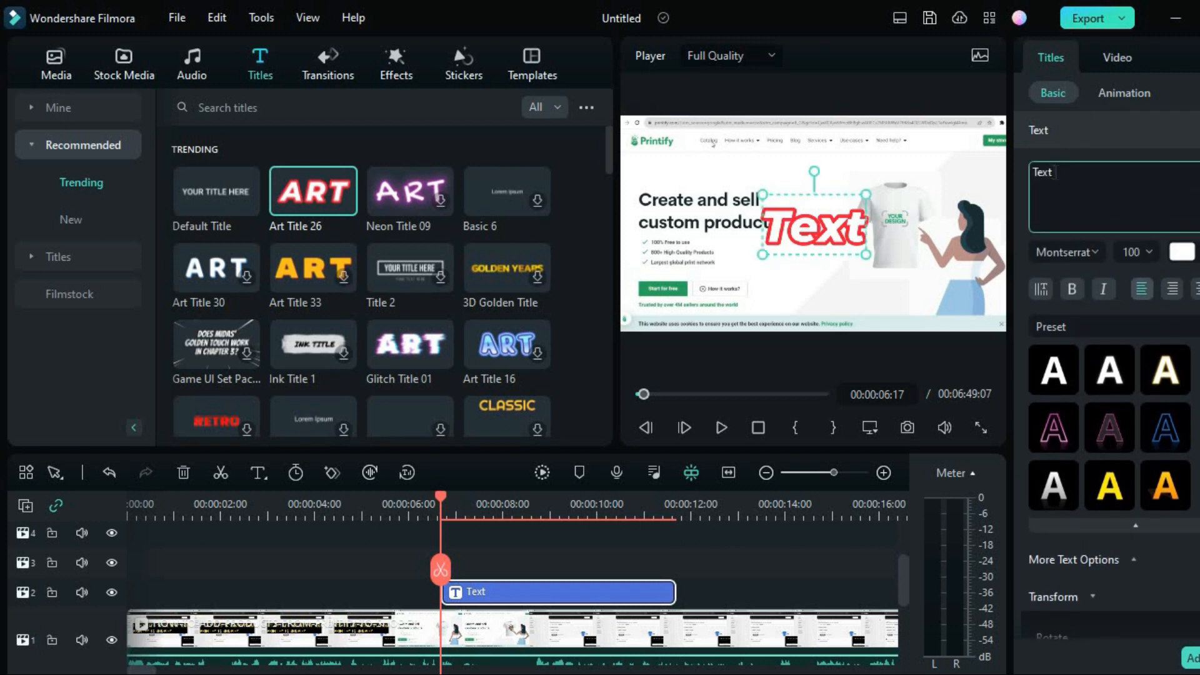
key(shift+Left)
key(shift+Left)
key(shift+Left)
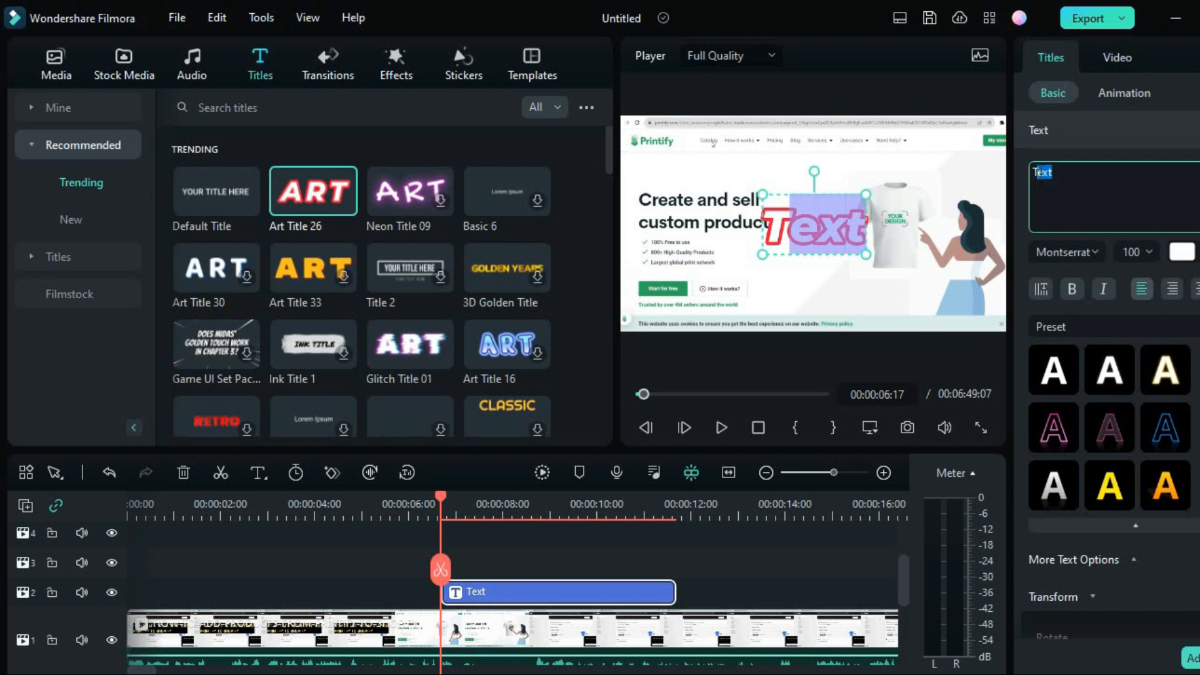
text(est)
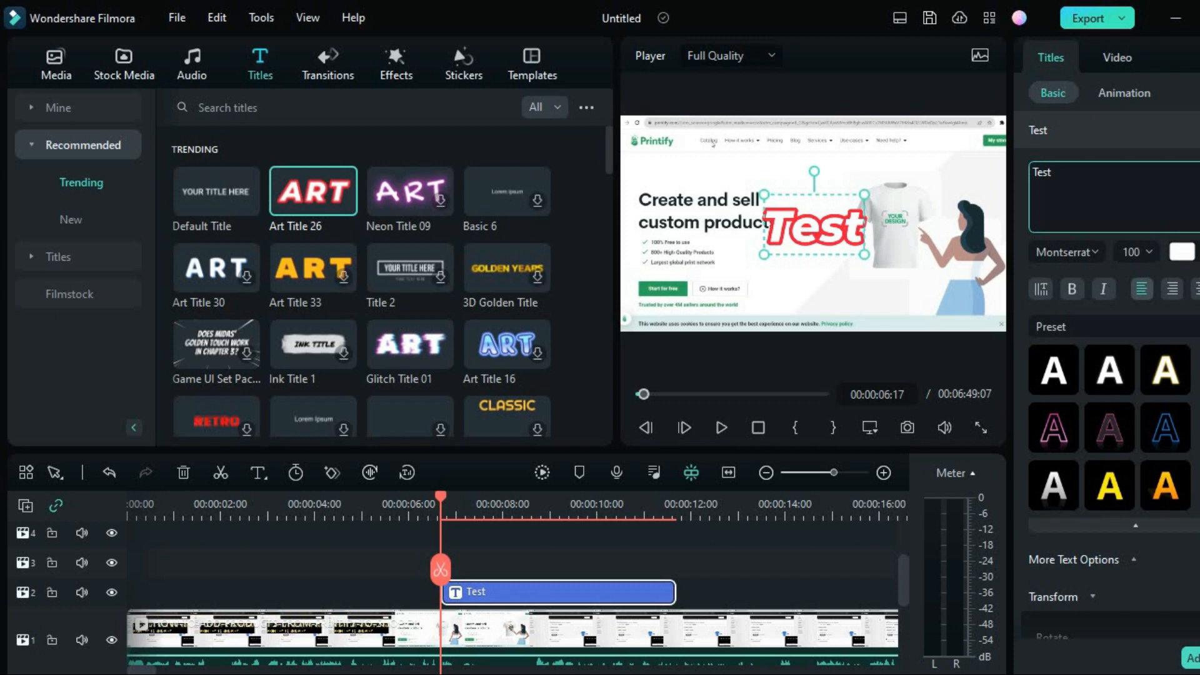
Set the title's text colour to blue and its font size to 80
click(1182, 252)
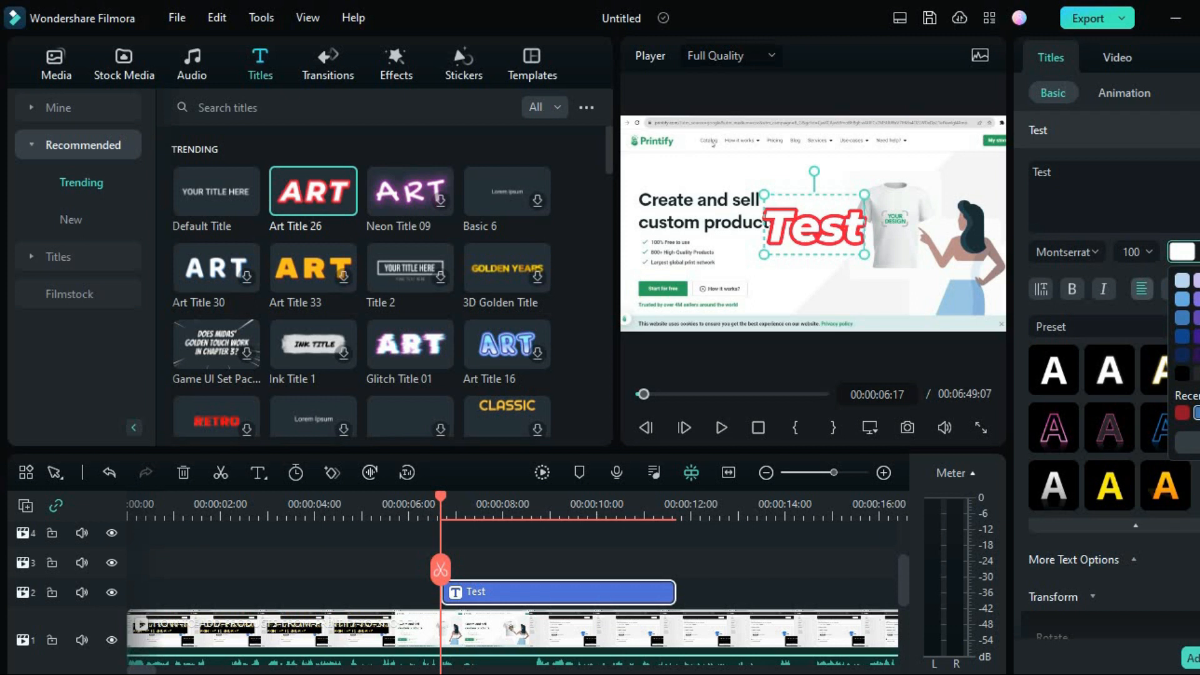
click(1197, 413)
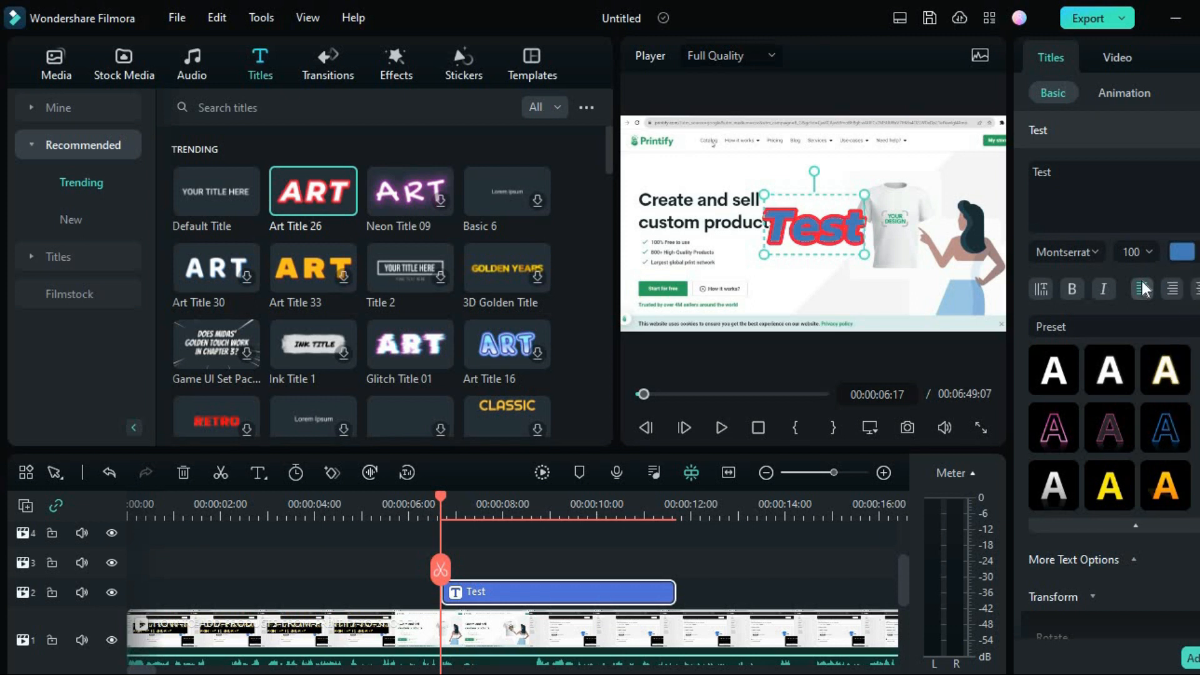
click(1095, 251)
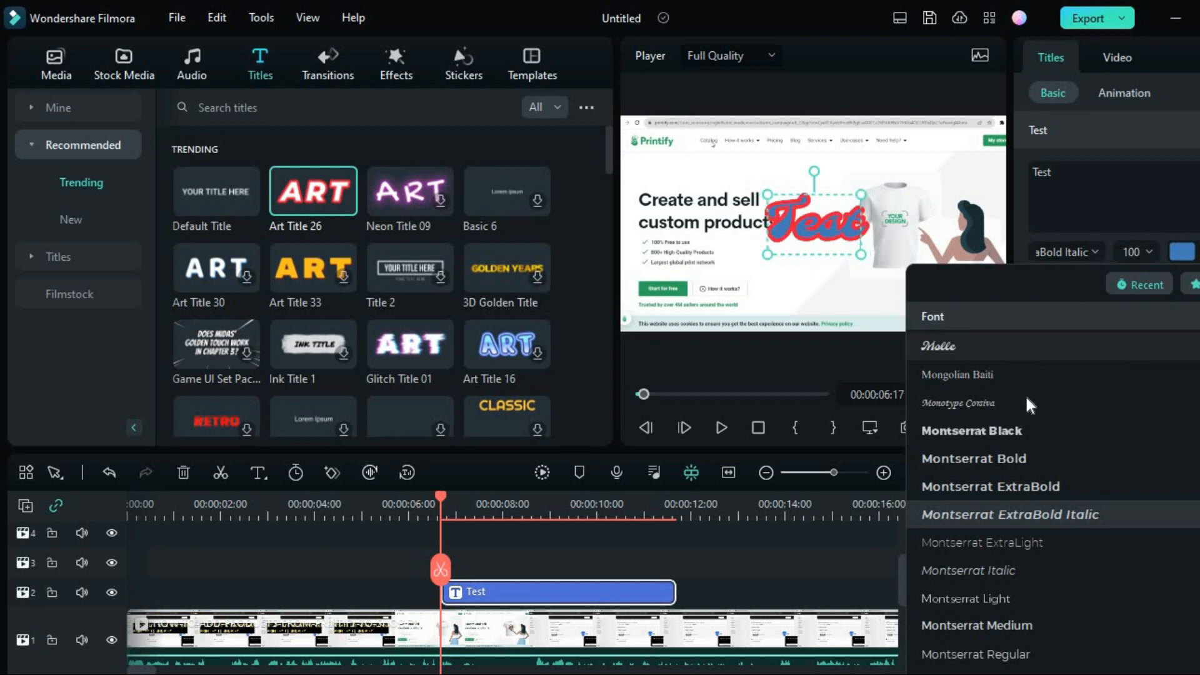
click(1149, 253)
click(1150, 252)
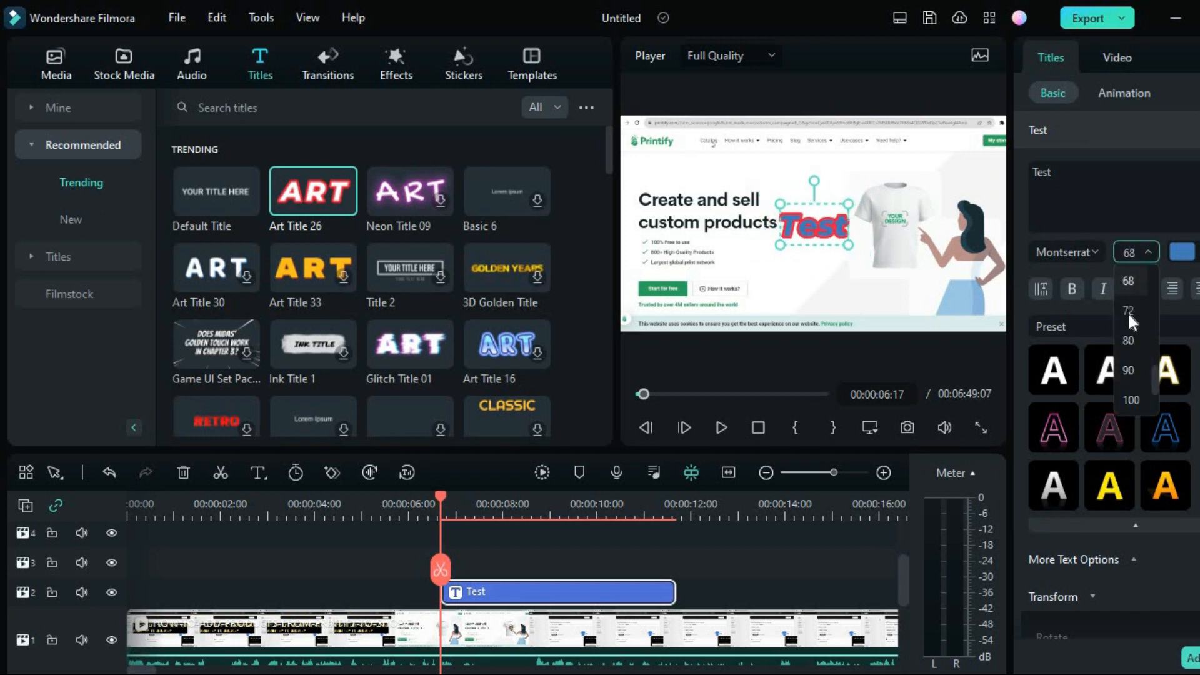
click(1129, 340)
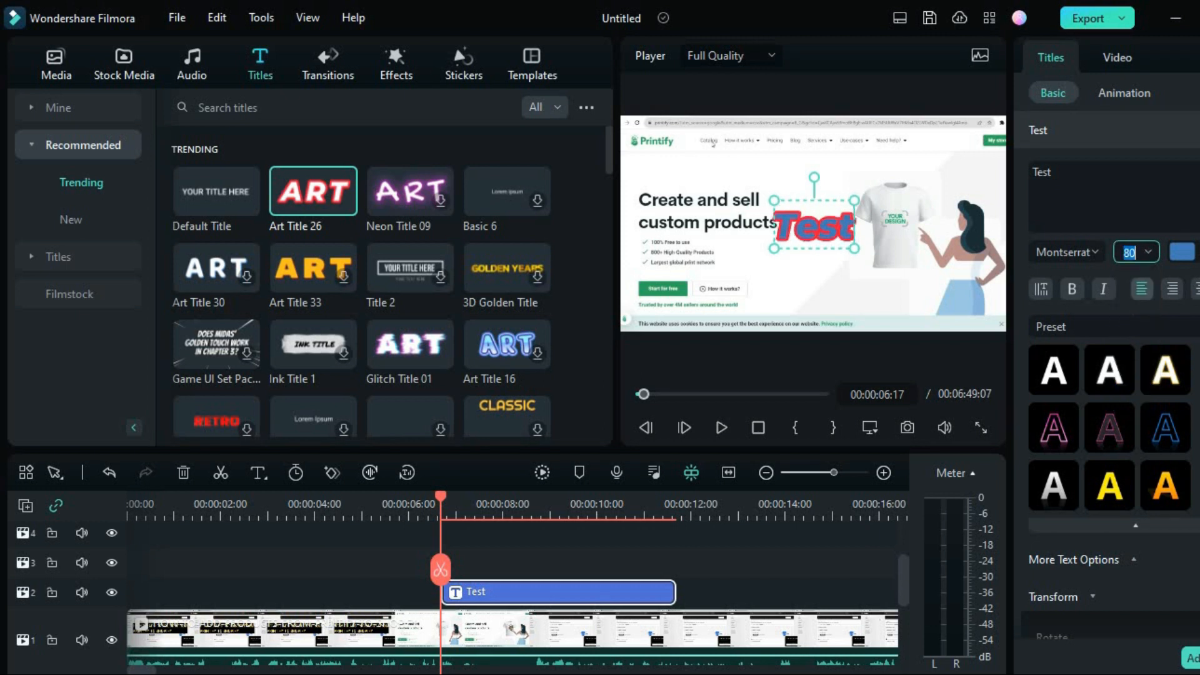
Apply the black text preset with the pink outline to the Test title
scroll(1109, 428, down, 8)
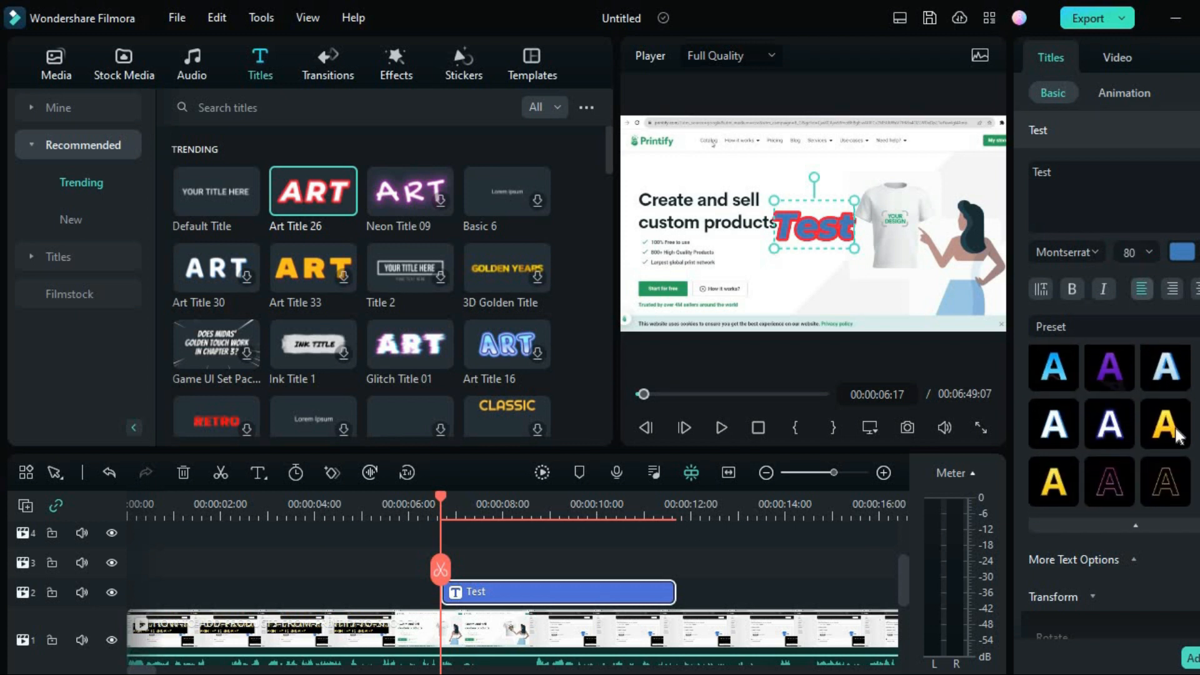
click(1103, 415)
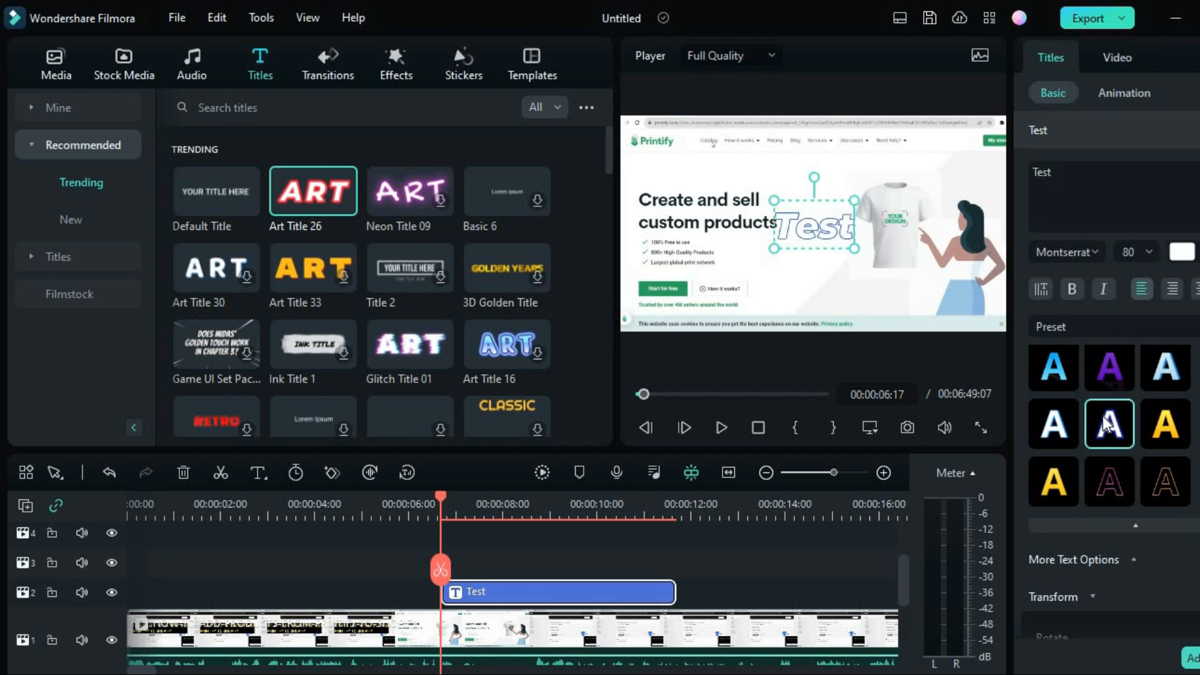
click(1165, 431)
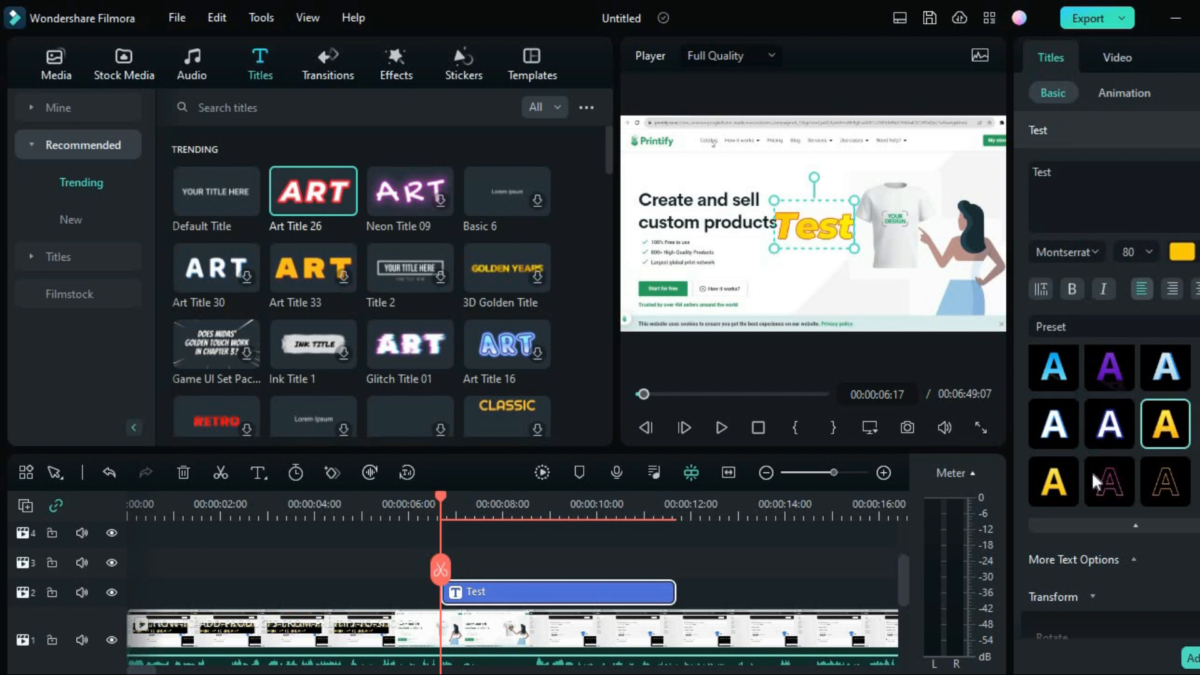
click(1111, 494)
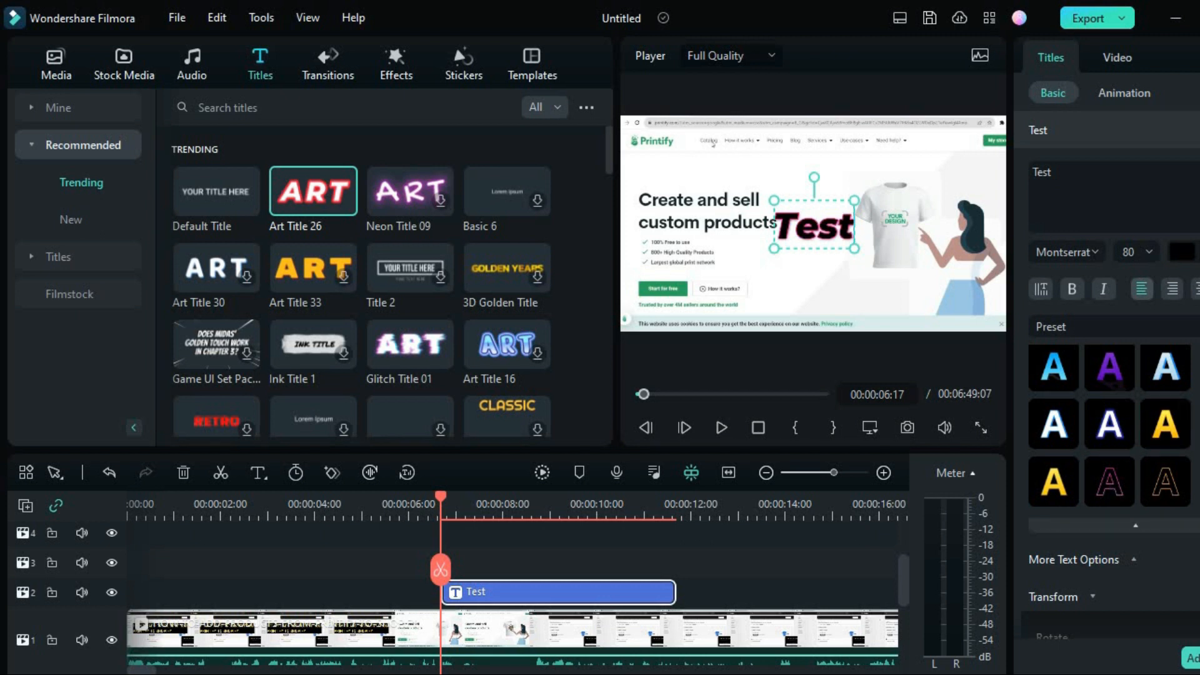
Enable the title's background and set its colour fill to yellow
scroll(1111, 396, down, 5)
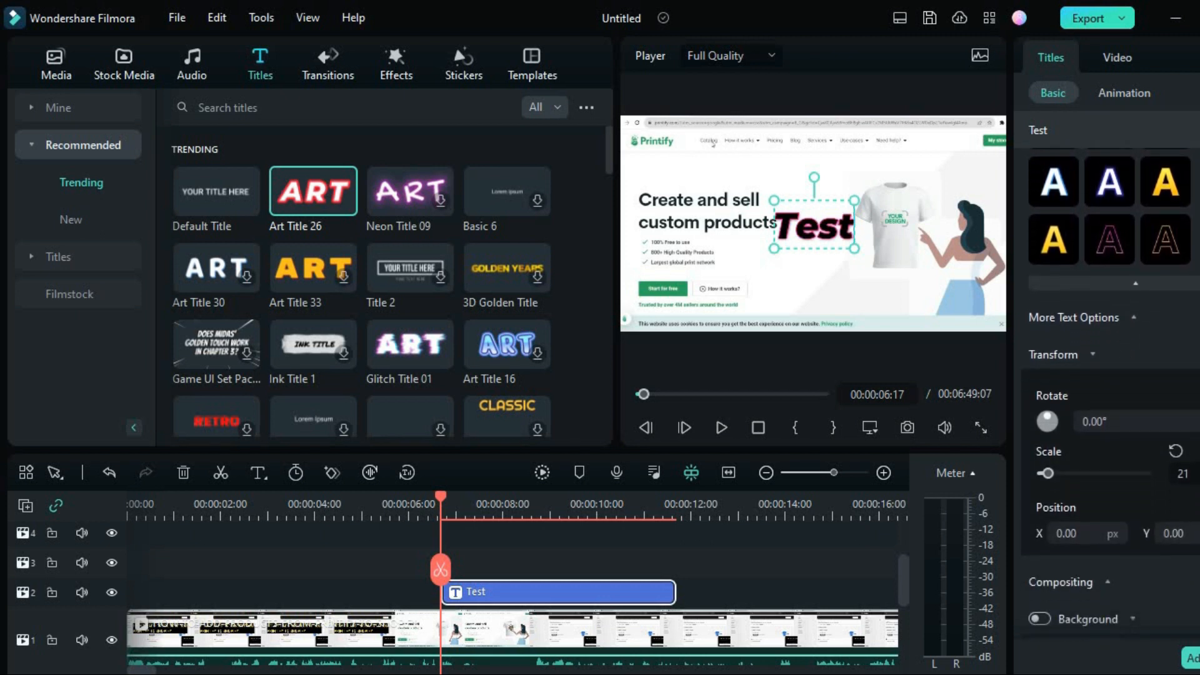
scroll(1111, 396, down, 1)
scroll(1111, 396, down, 1)
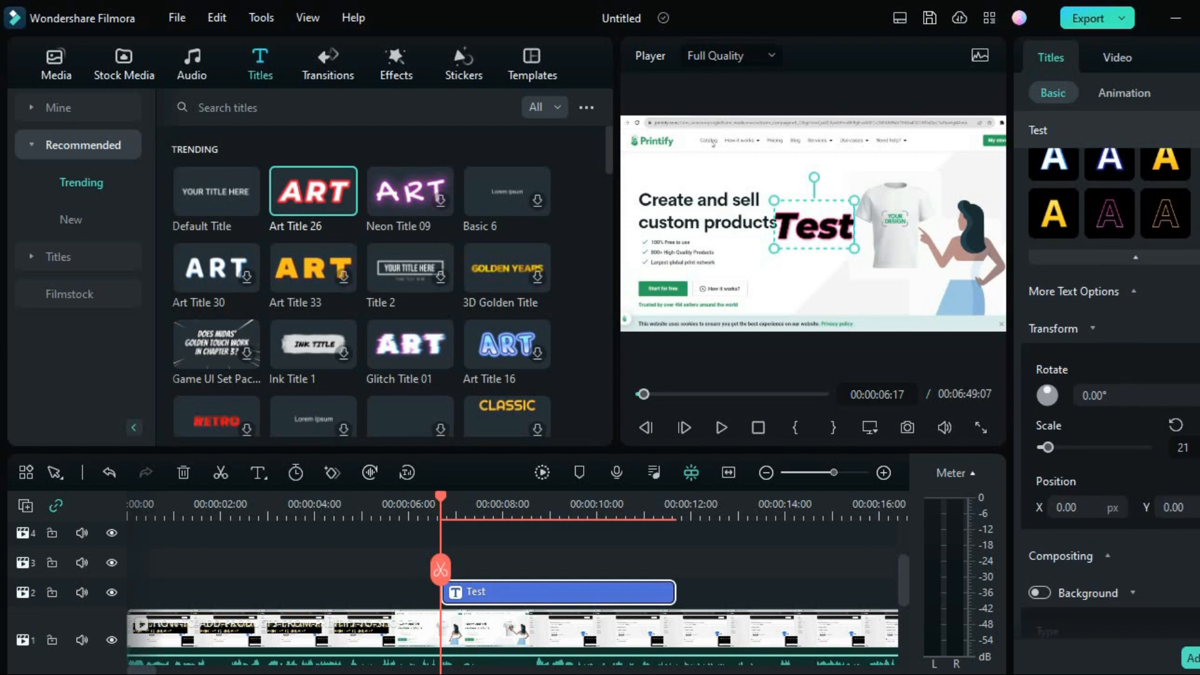
scroll(1111, 396, down, 6)
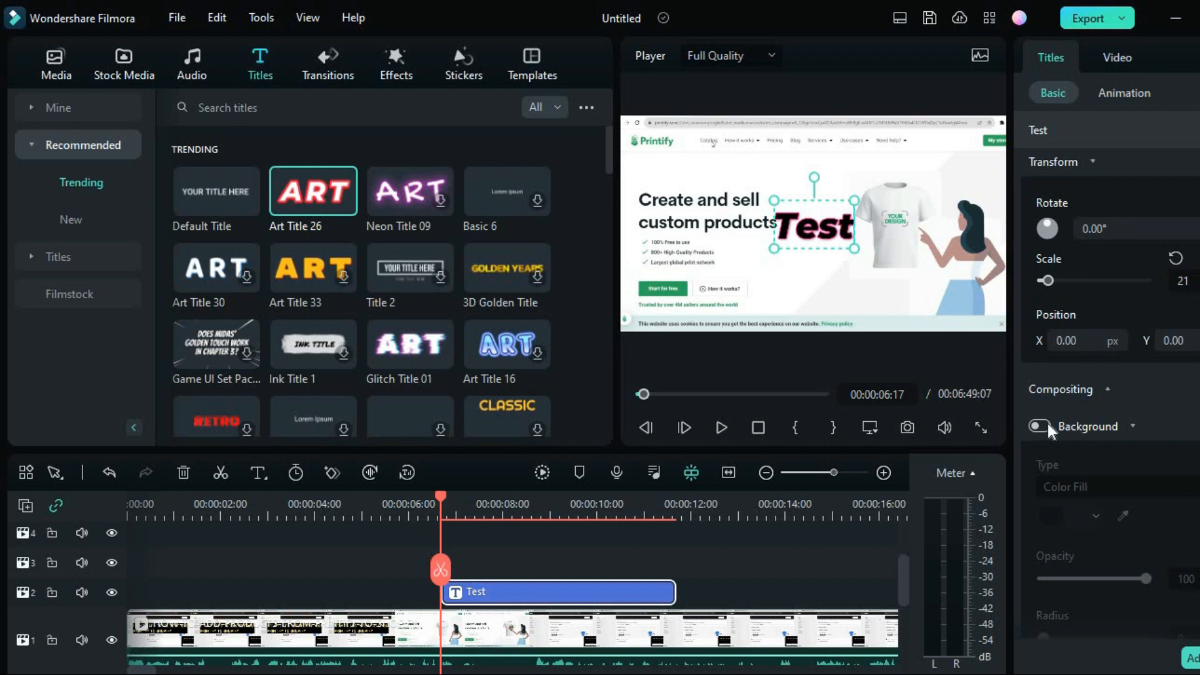
click(1041, 426)
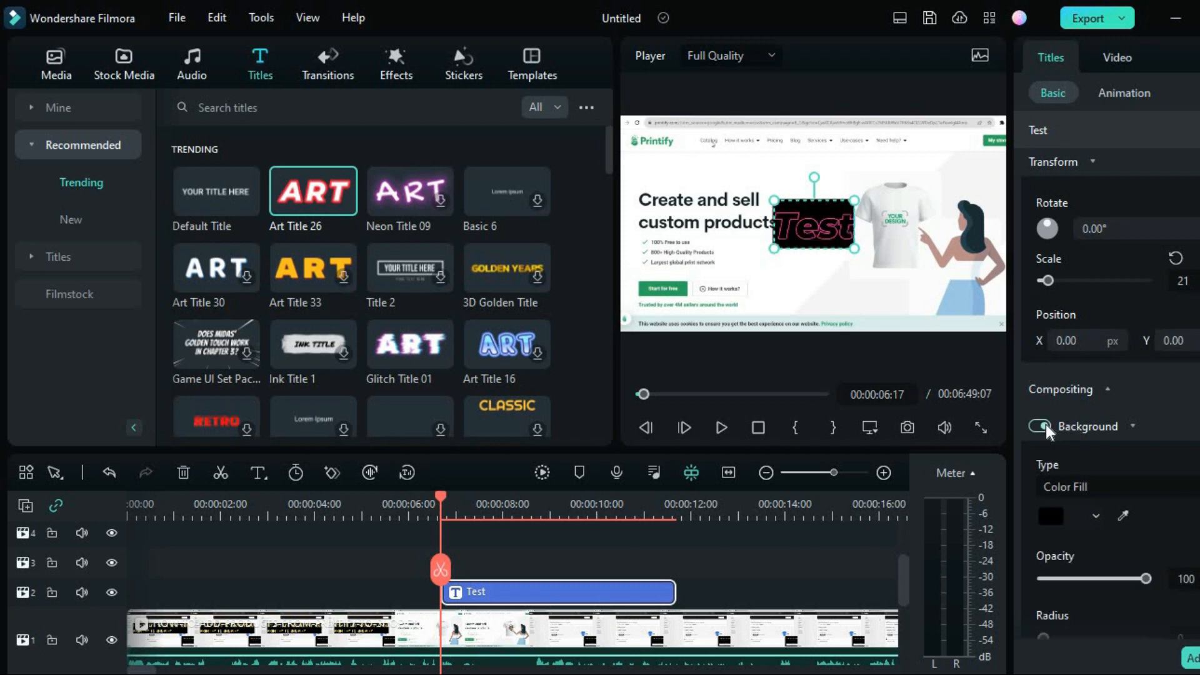
click(1049, 517)
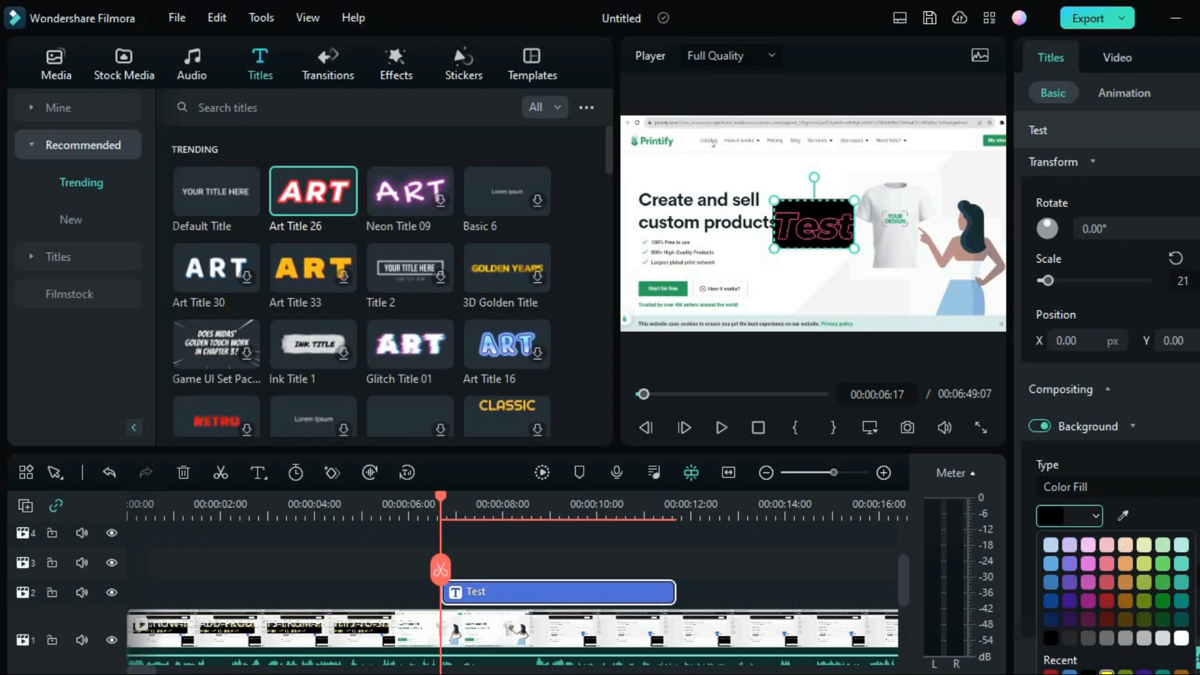
click(1107, 672)
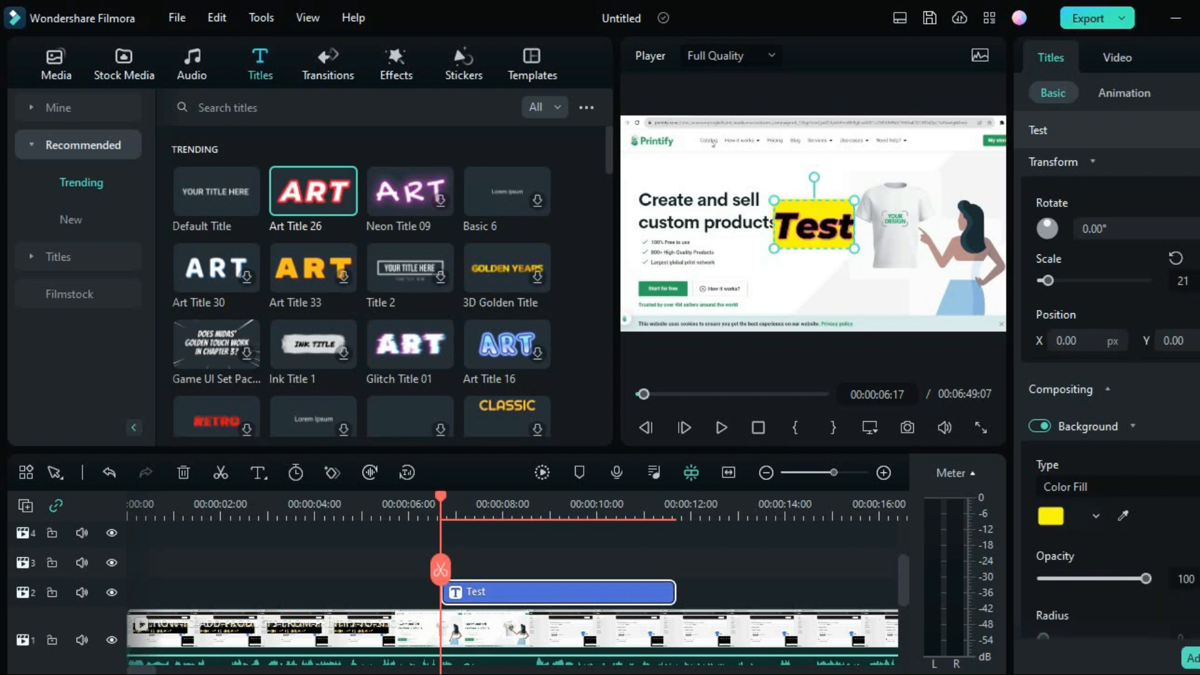
scroll(1110, 394, down, 2)
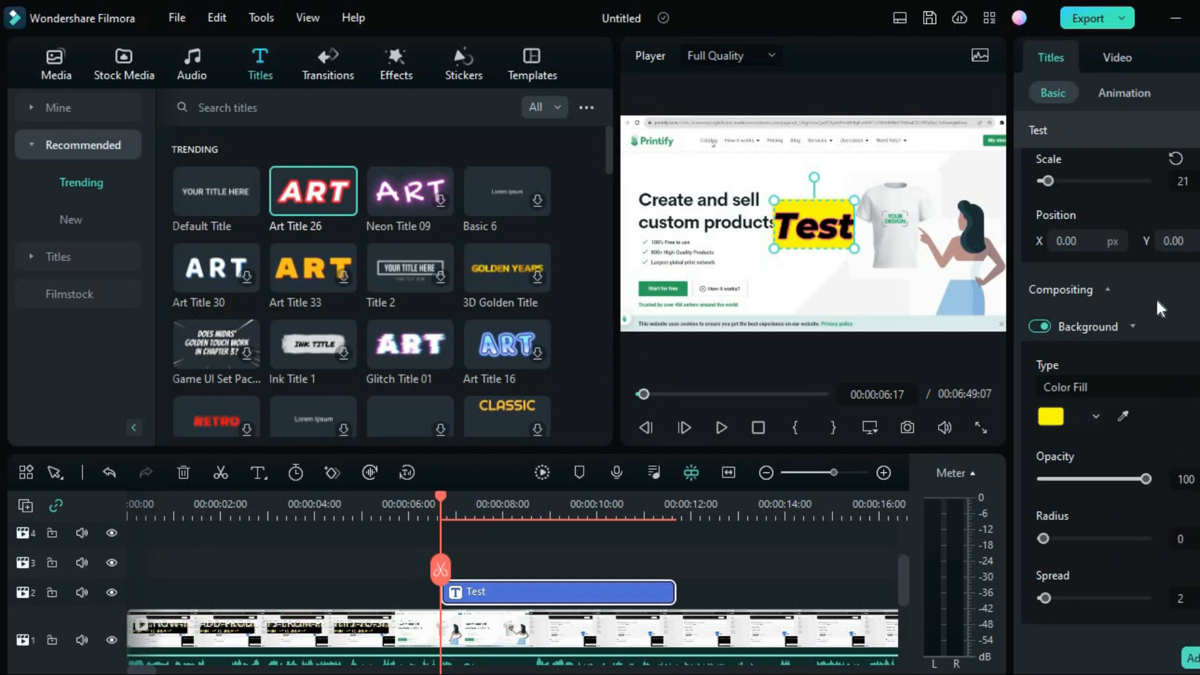
Try the Wavy style animation on the title and set it back to No Animation
click(1123, 98)
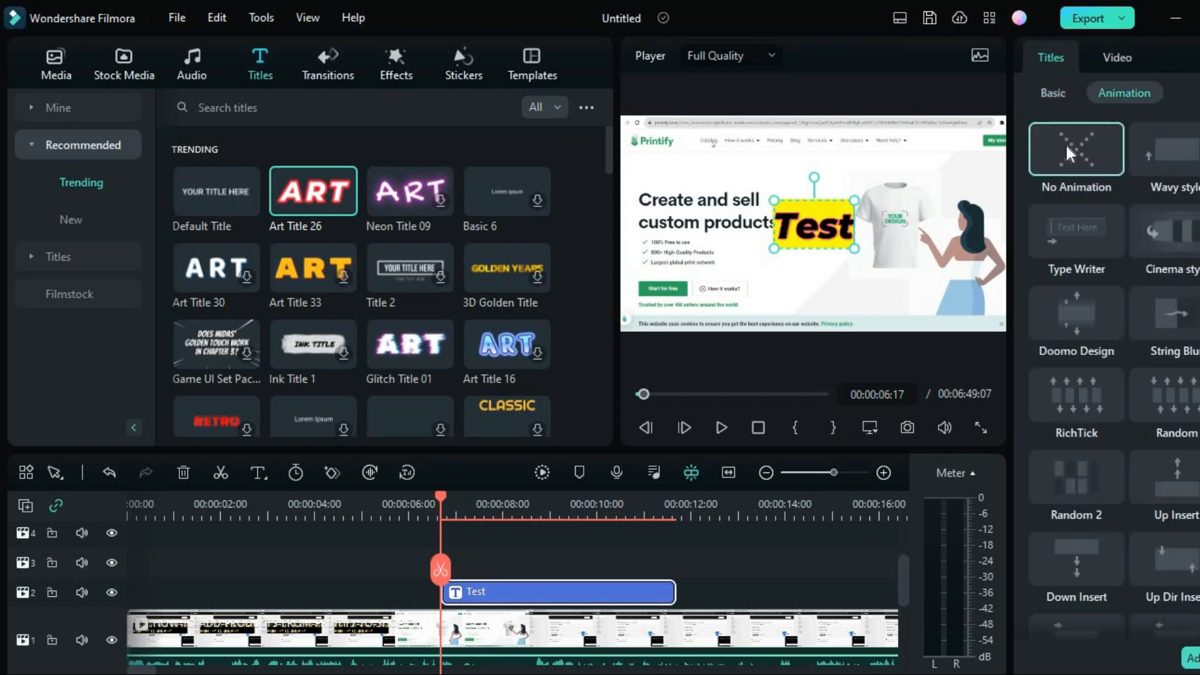
click(1156, 157)
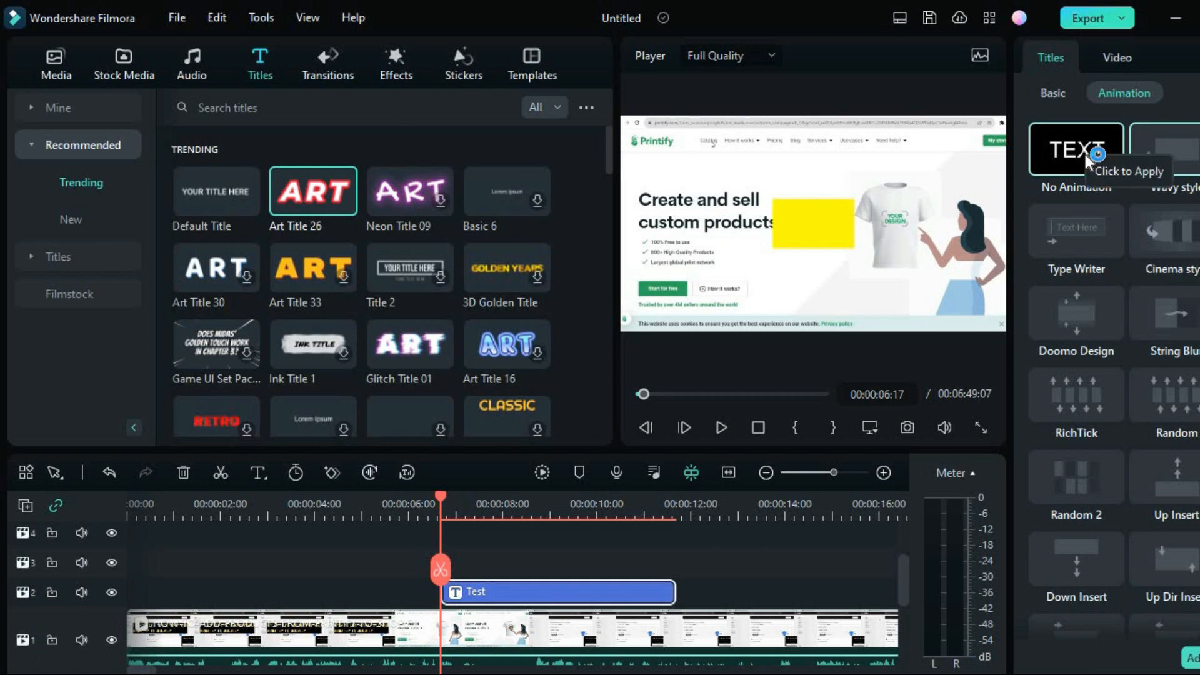
click(1087, 159)
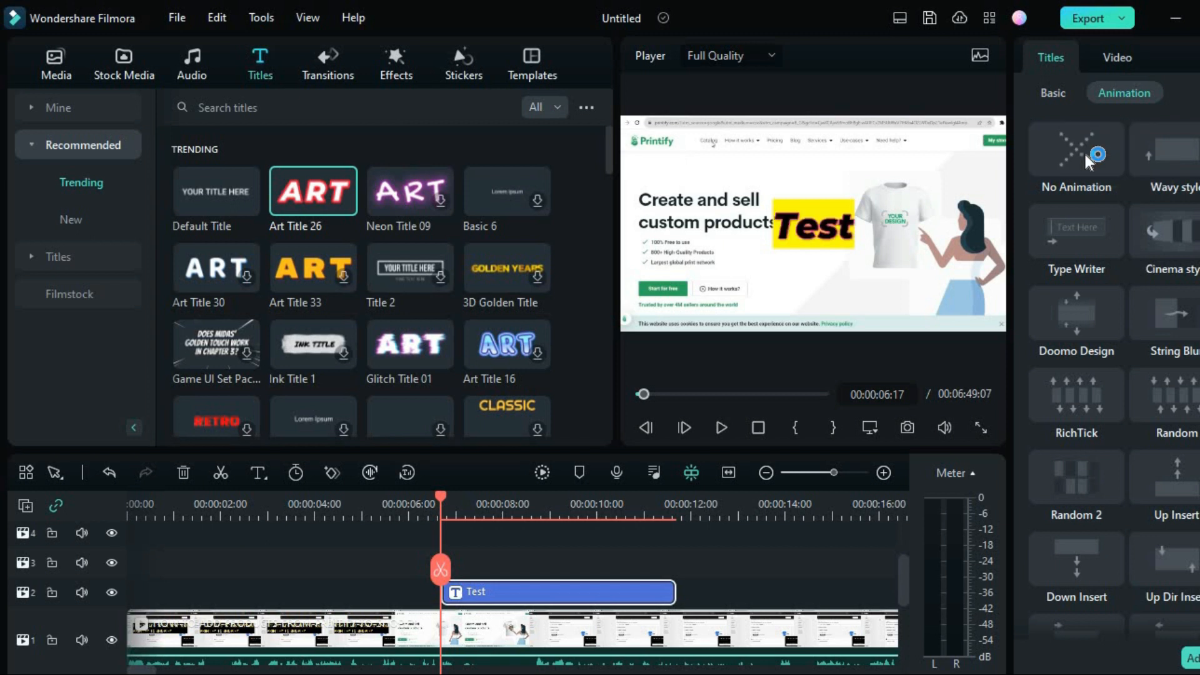